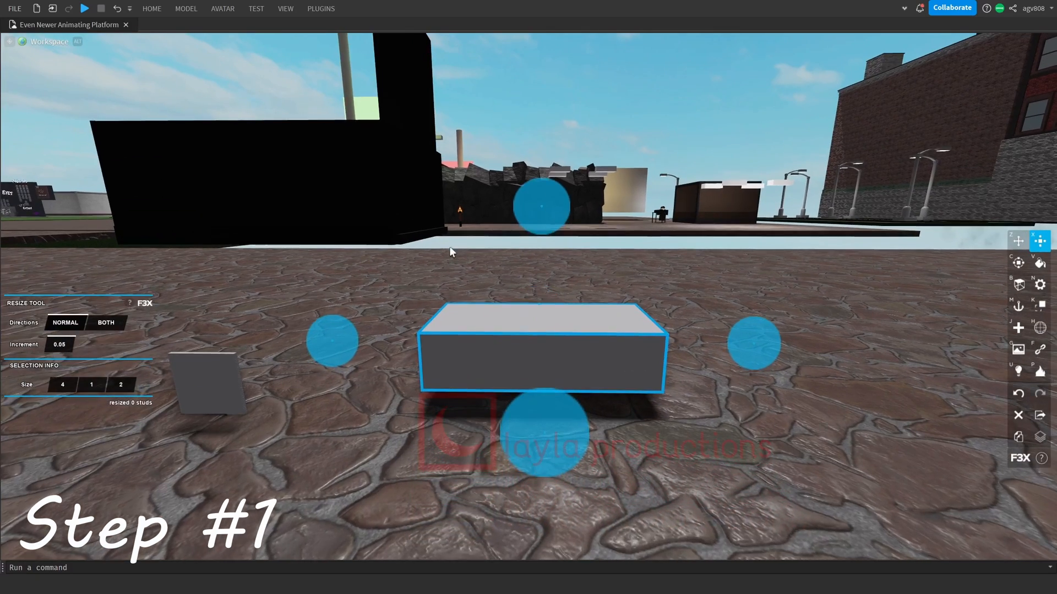
type("1.1")
Resize the part to 1.1 by 1.1 by 0.1 and set its Transparency to 1.
key("Return")
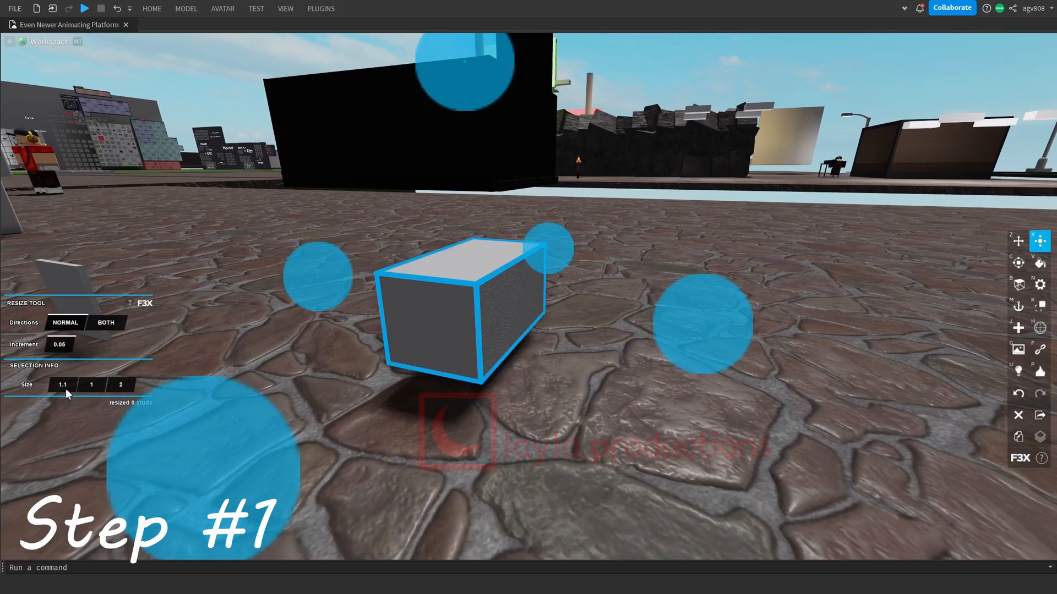
type("1.1")
key("Return")
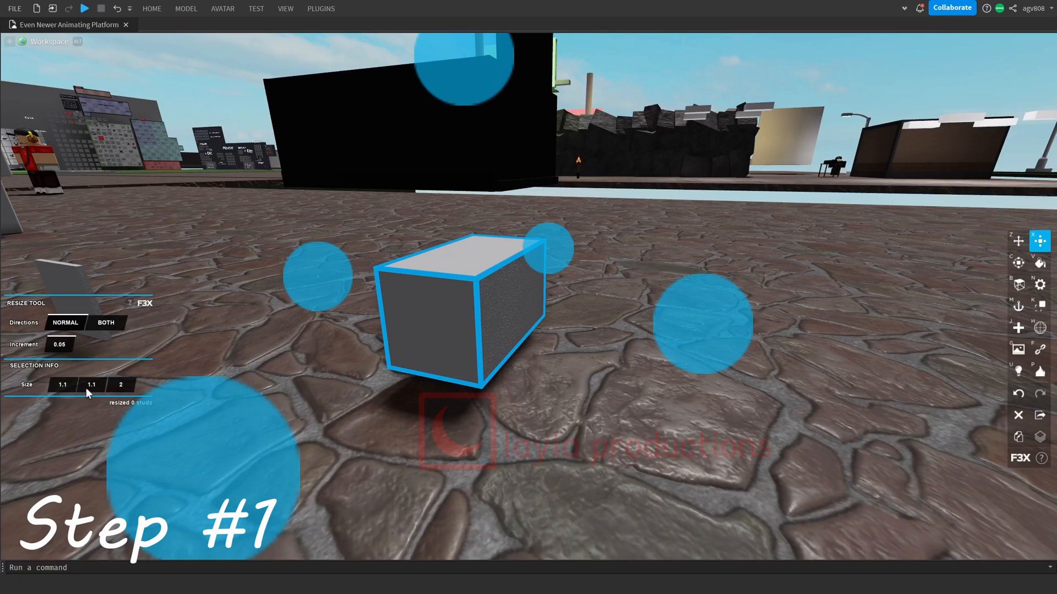
left_click(121, 385)
type("1.1")
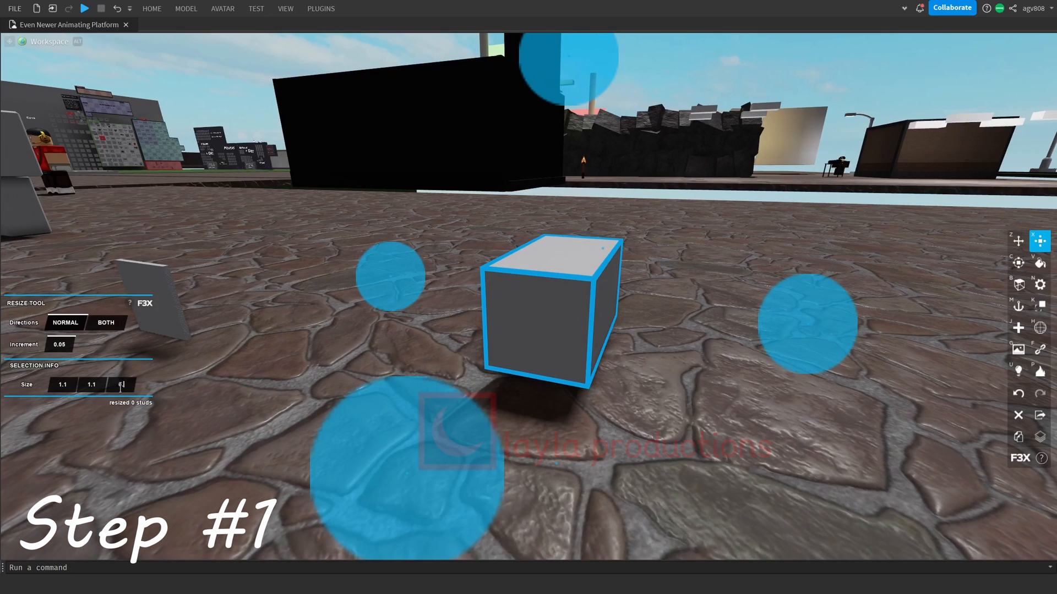
type("0.1")
key("Return")
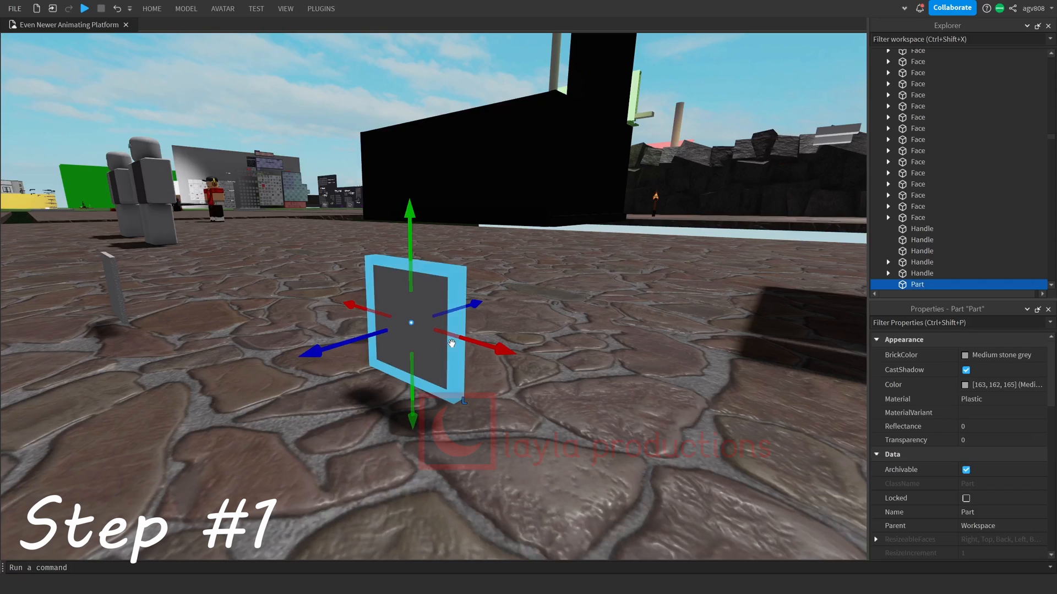
type("1")
key("Return")
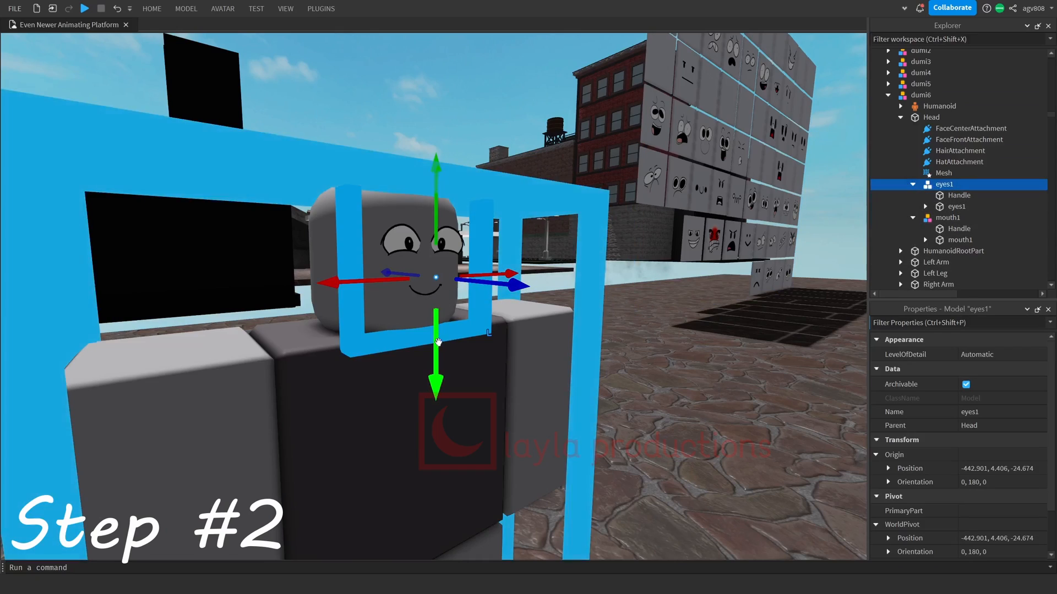
Nudge the eyes1 model up on the head and select the mouth1 model.
left_click_drag(439, 340, 446, 297)
left_click(948, 217)
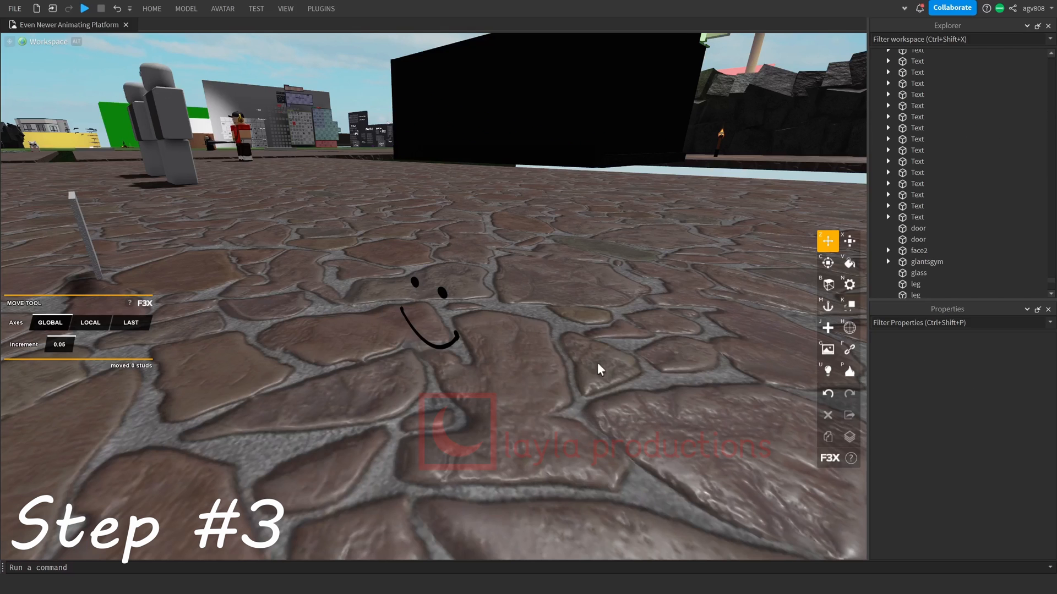
Rename the plate to Handle and group it with the face part into a model.
left_click(463, 355)
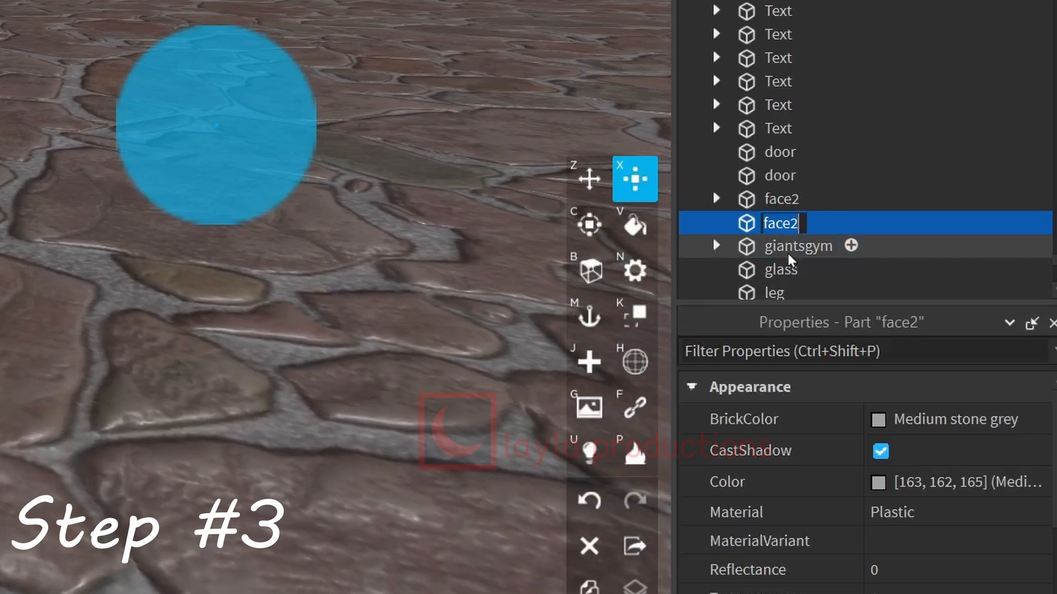
type("Handle")
key("Return")
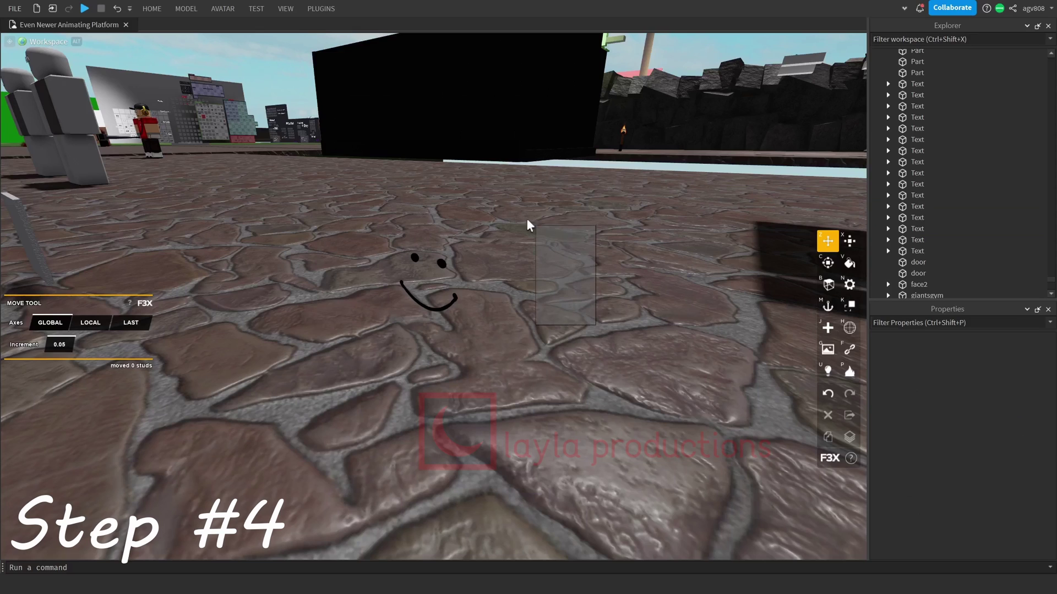
left_click(526, 219, "ctrl")
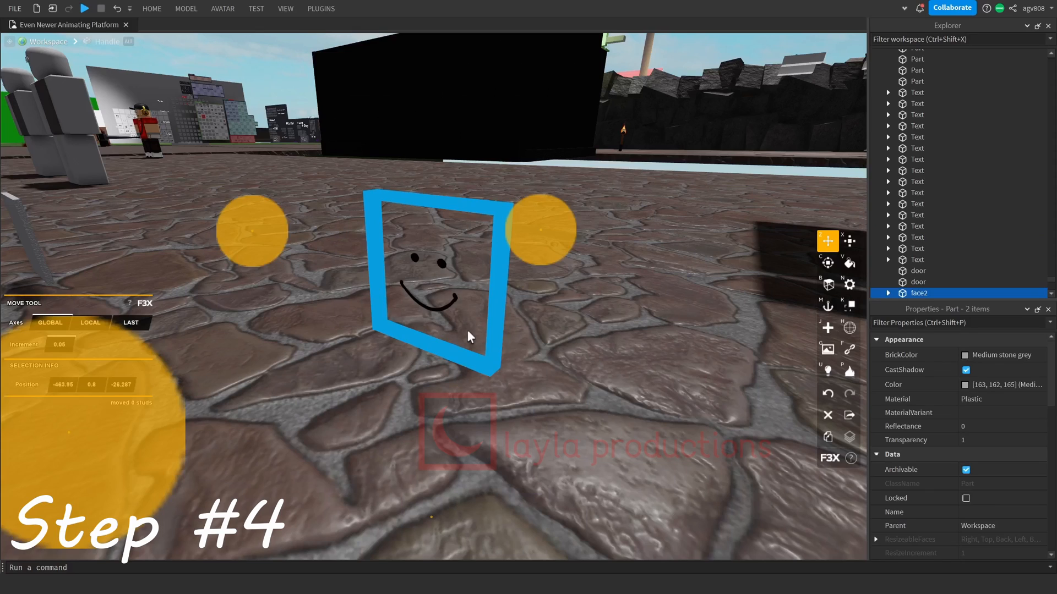
key("ctrl+g")
left_click(888, 54)
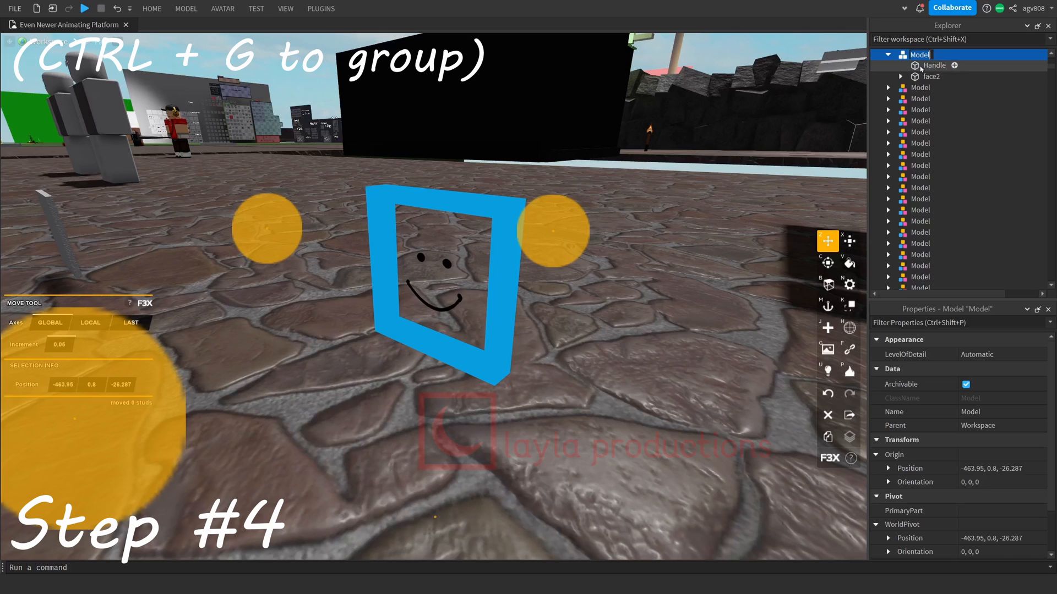
Start Easy Weld in Parts mode with Handle chosen as the part to weld.
left_click(272, 41)
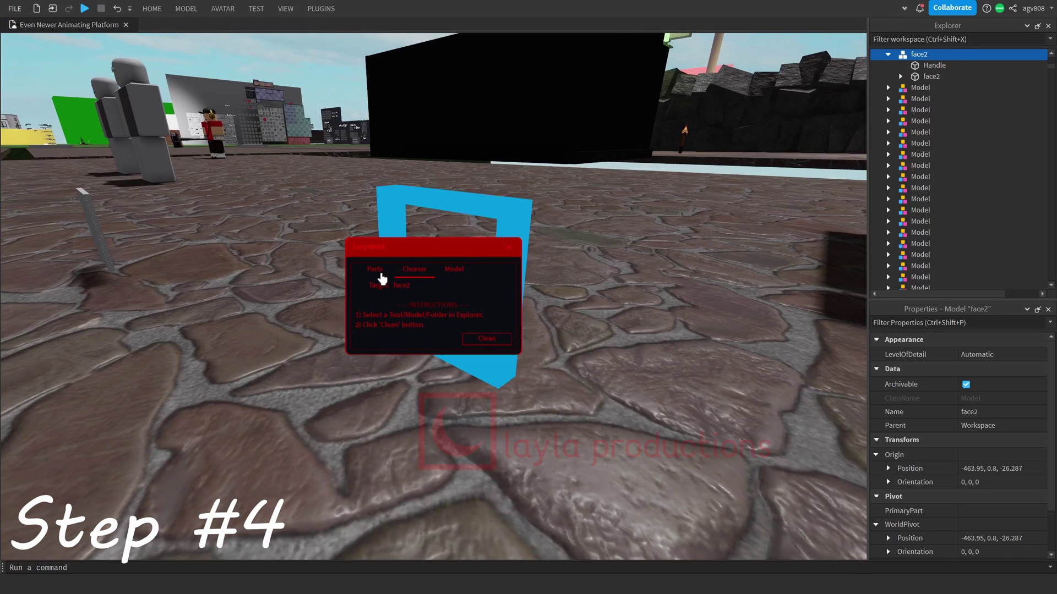
left_click(374, 269)
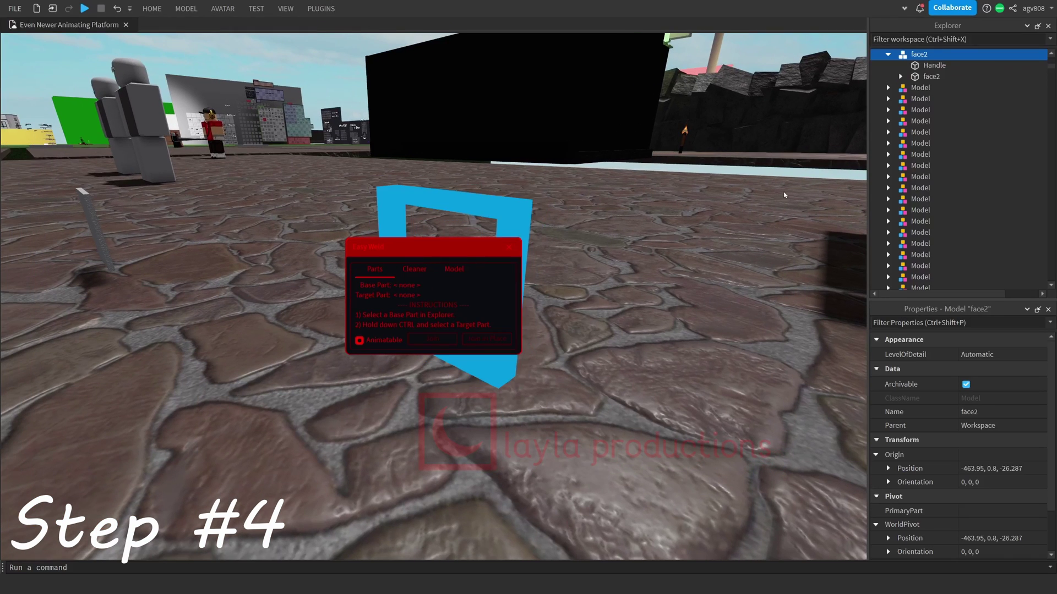
left_click(923, 65)
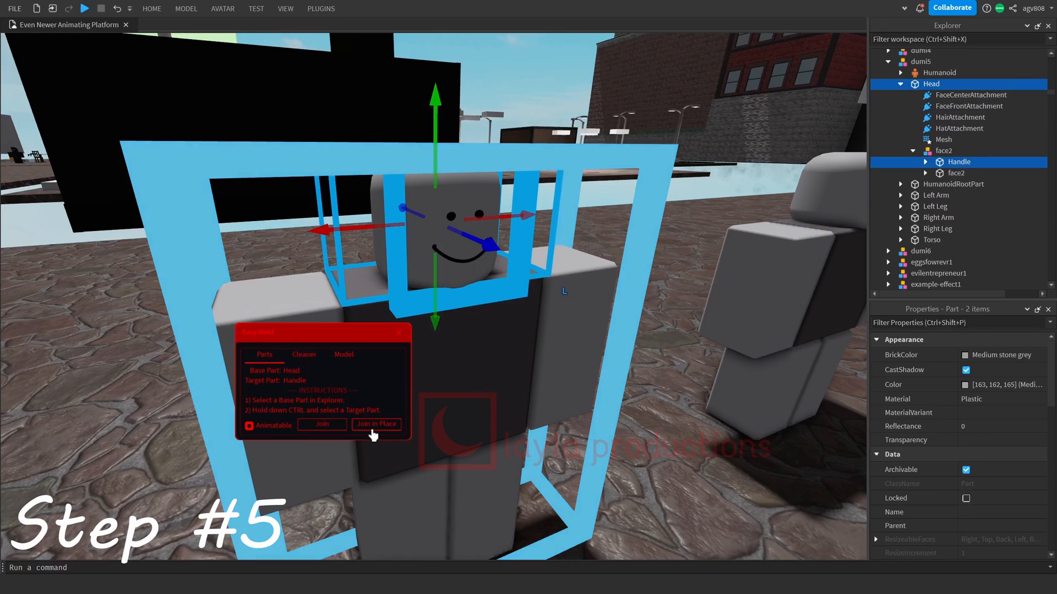
Join Handle to the head in place, then create a new Moon 2 file in Moon Animator.
left_click(371, 434)
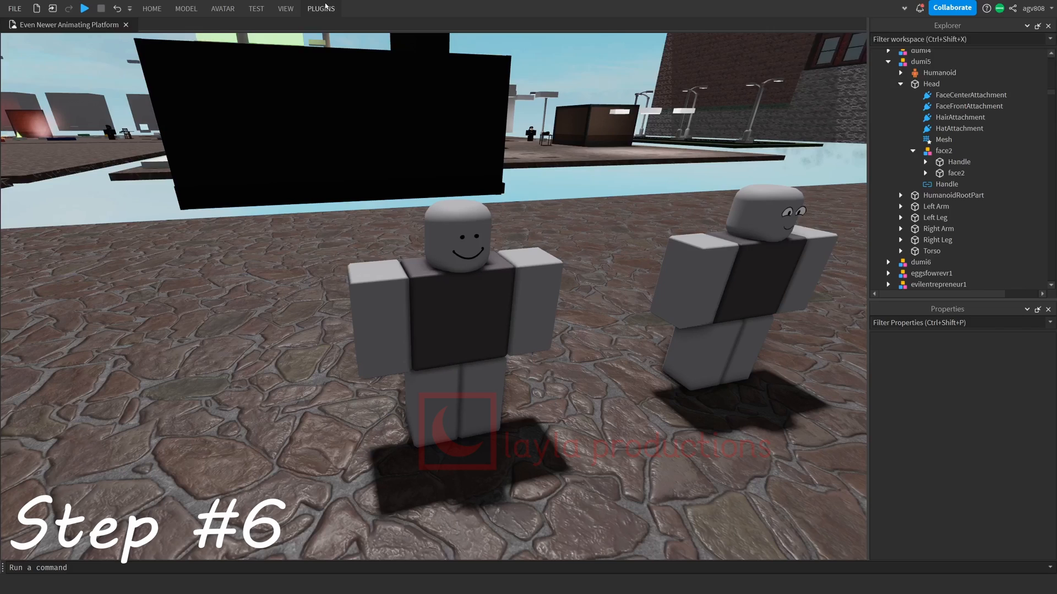
left_click(204, 43)
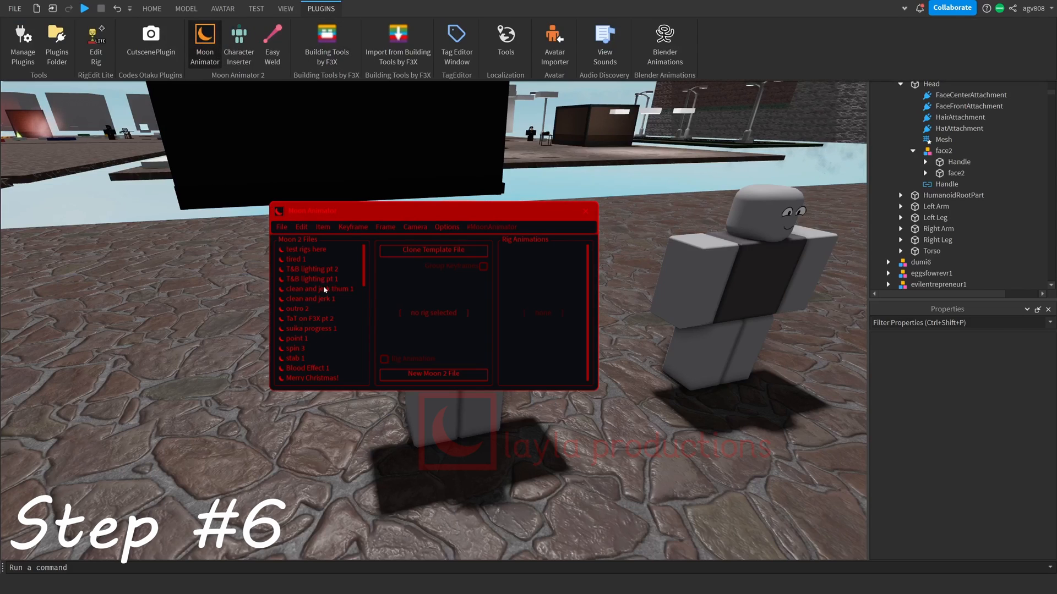
left_click(407, 379)
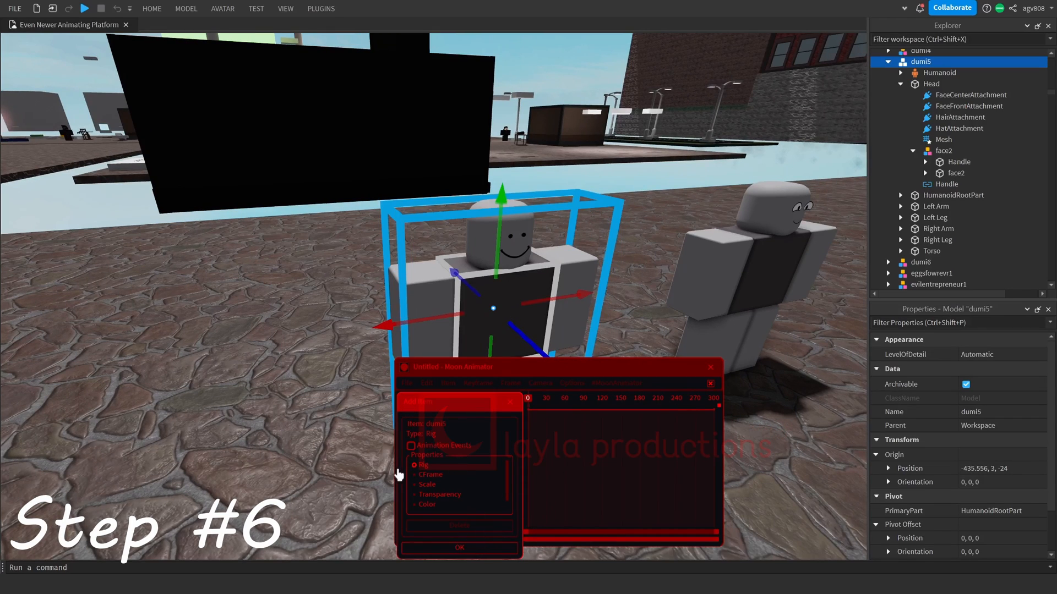
Add the dumi5 rig and the face2 decal with Transparency and Texture tracks, confirming a first Transparency keyframe.
left_click(461, 551)
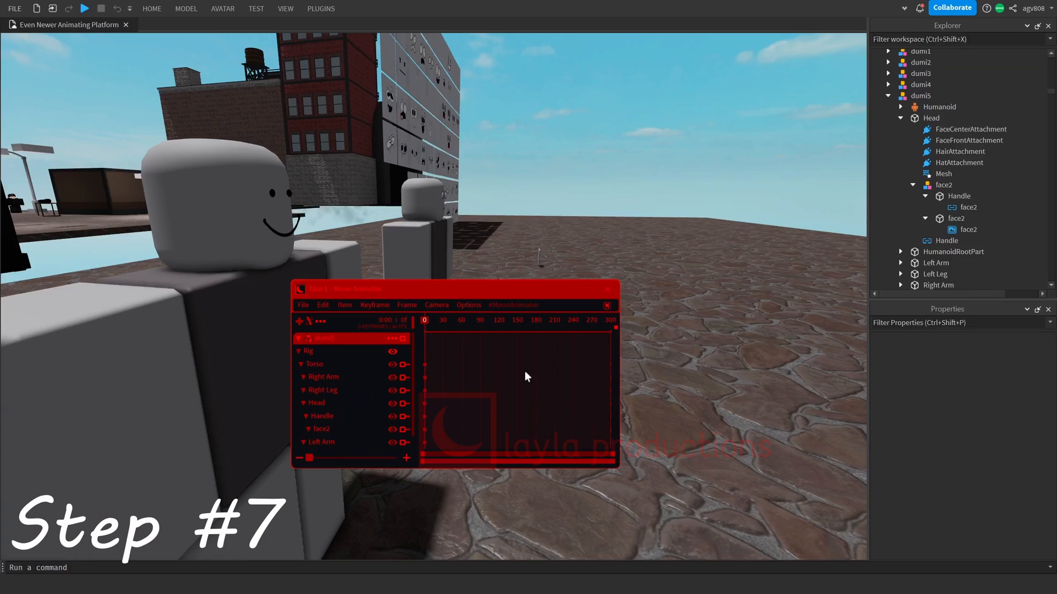
left_click(301, 322)
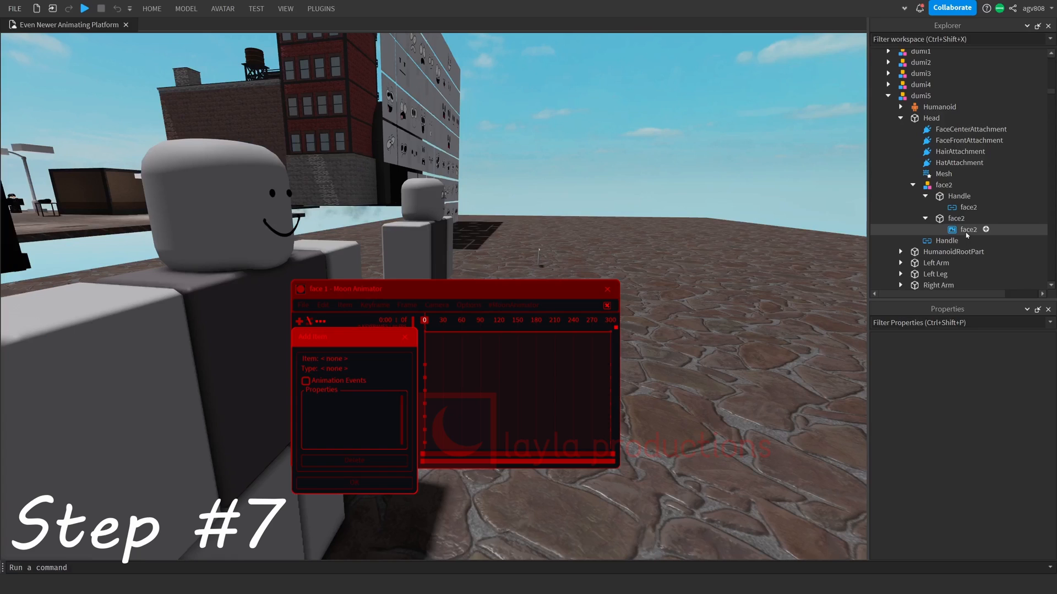
left_click(967, 230)
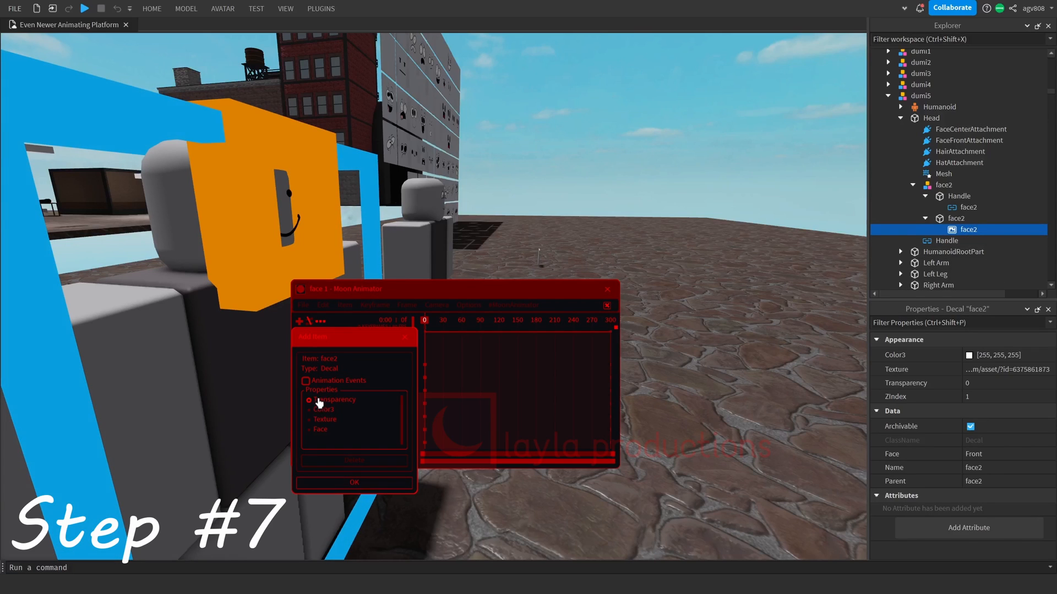
left_click(309, 420)
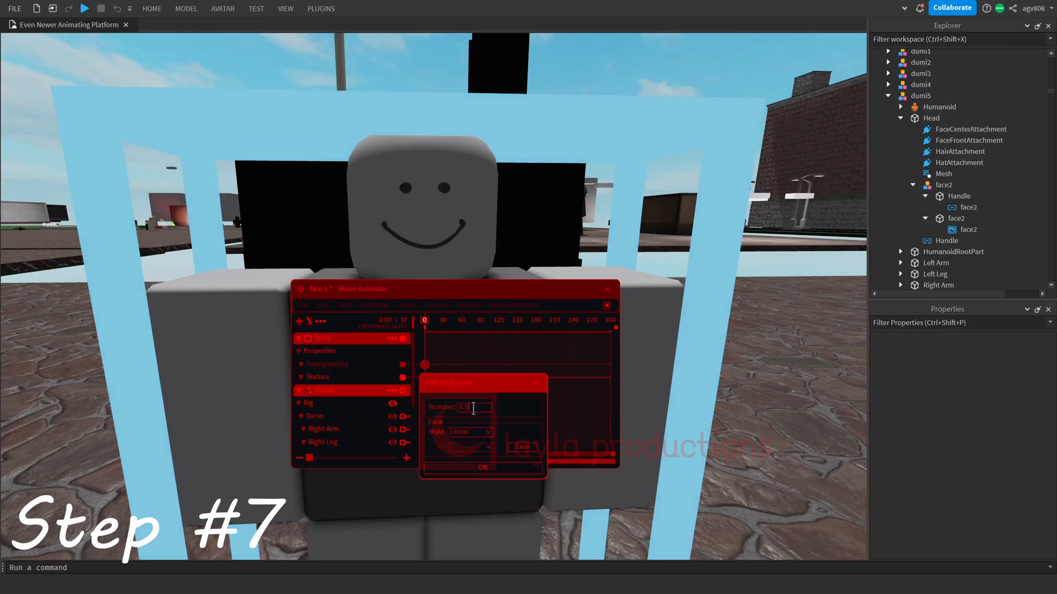
key("Return")
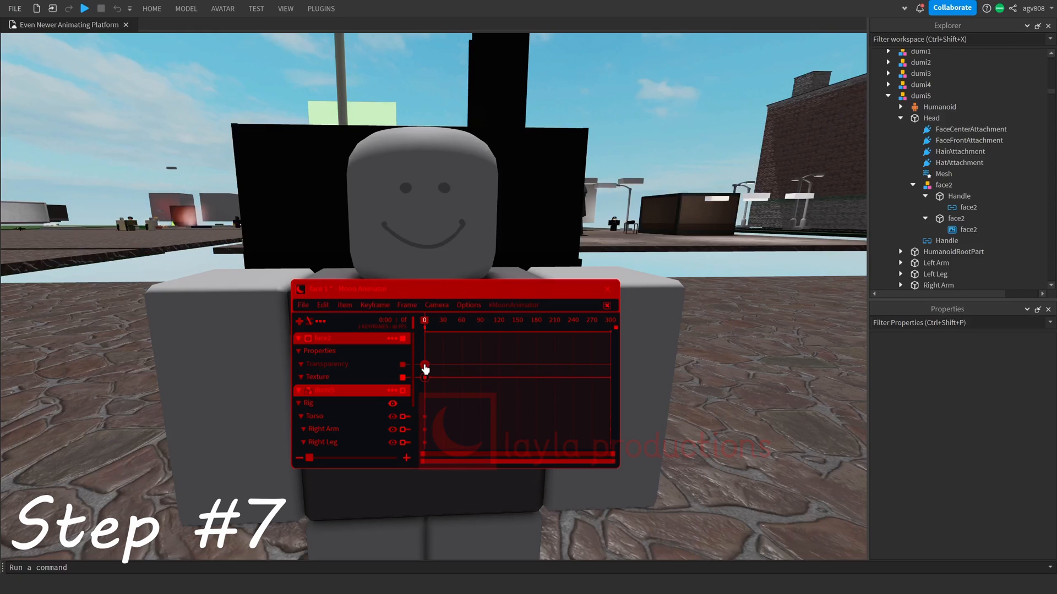